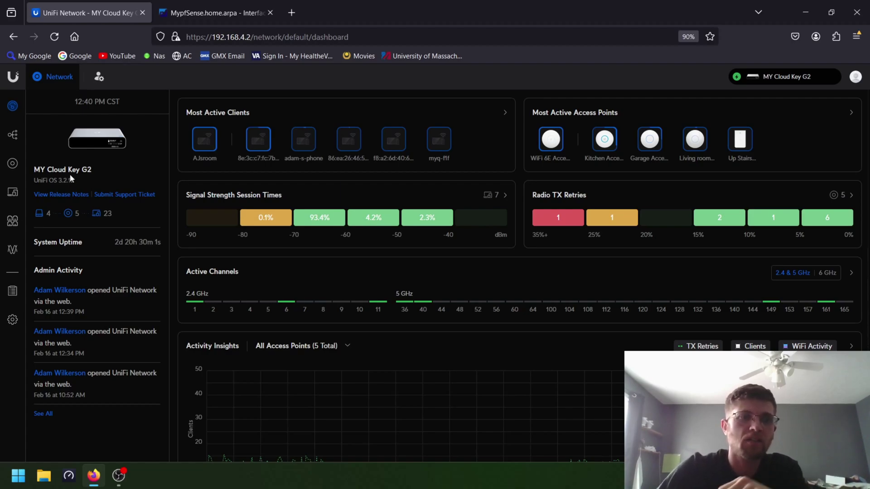
Open Living Room POE Switch port 4 (Laptop) and list its native network options.
click(14, 169)
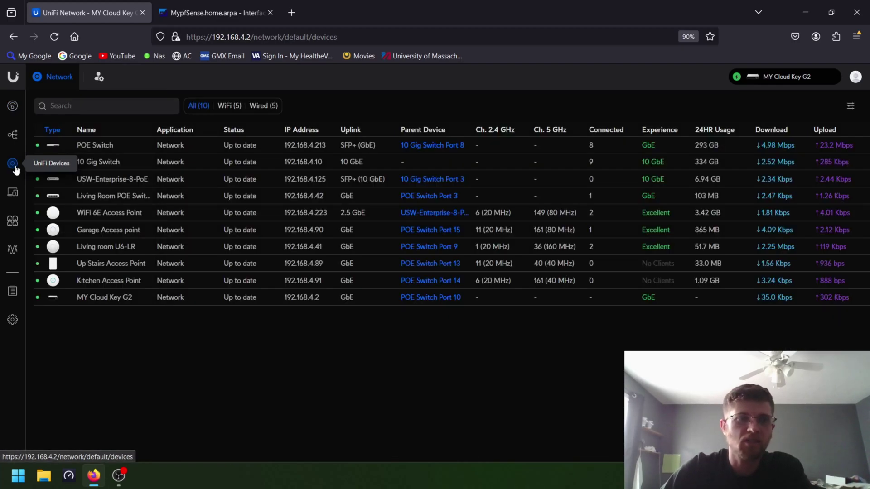
click(91, 200)
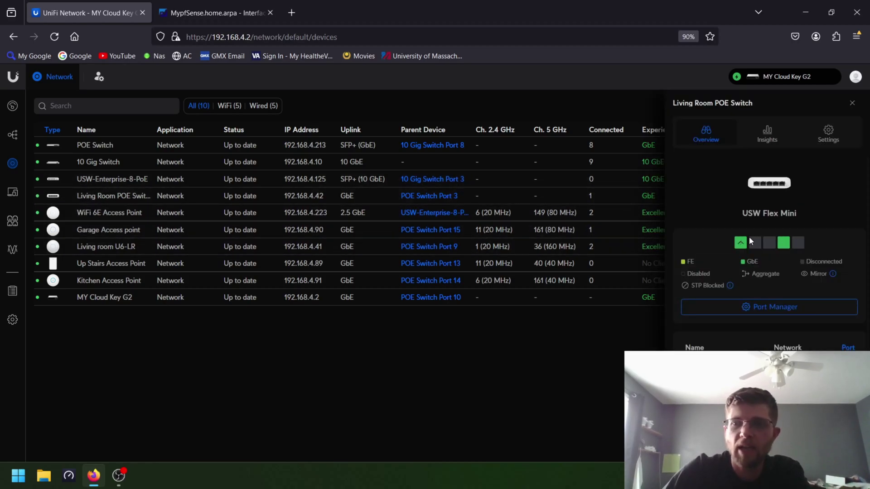
click(774, 311)
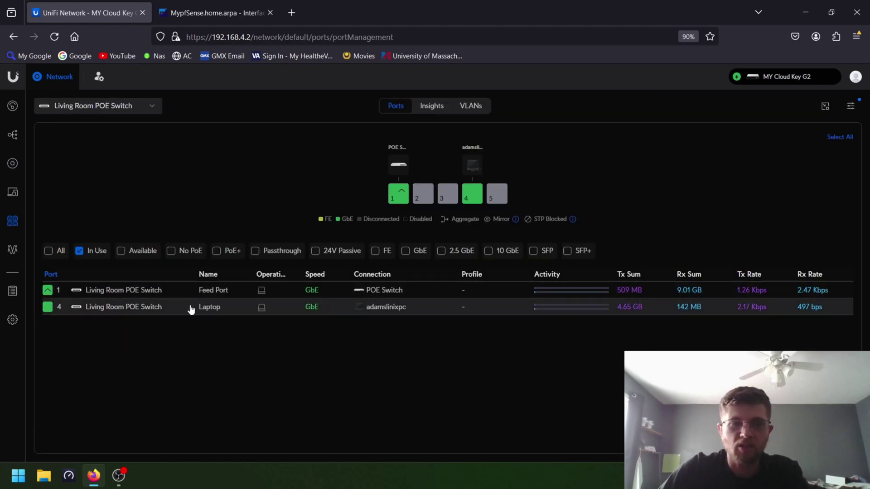
click(159, 304)
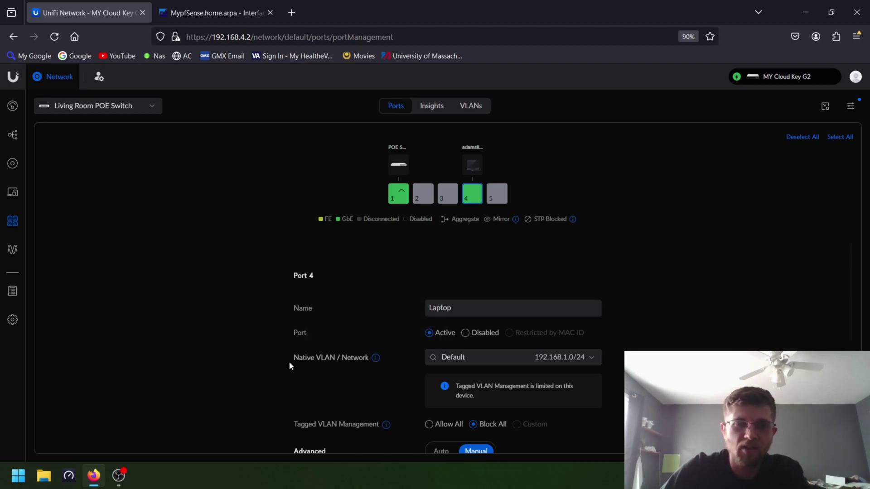
click(593, 361)
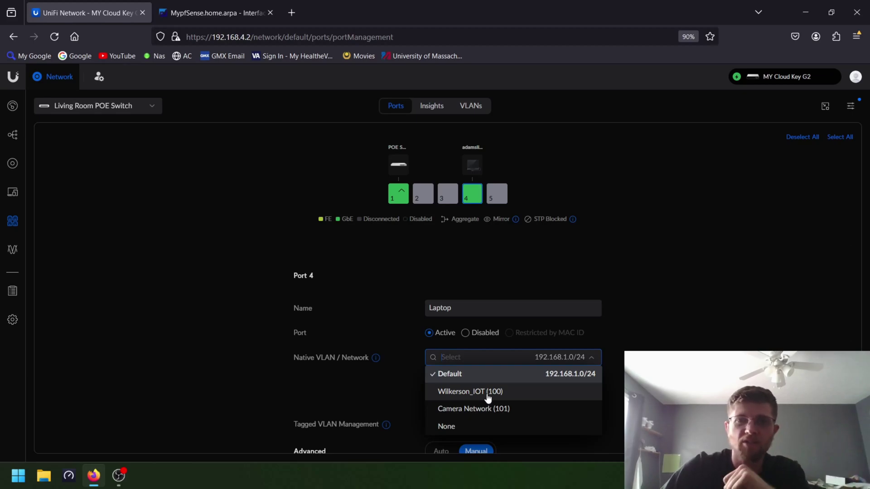
click(240, 4)
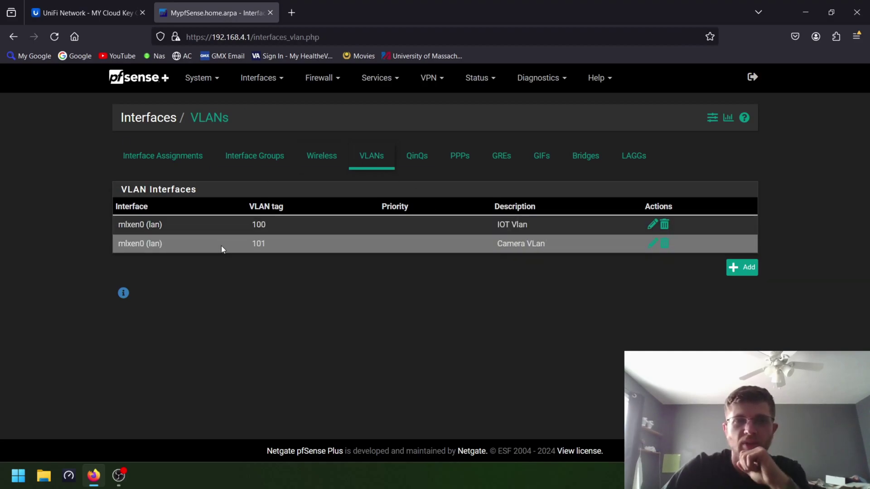
click(258, 84)
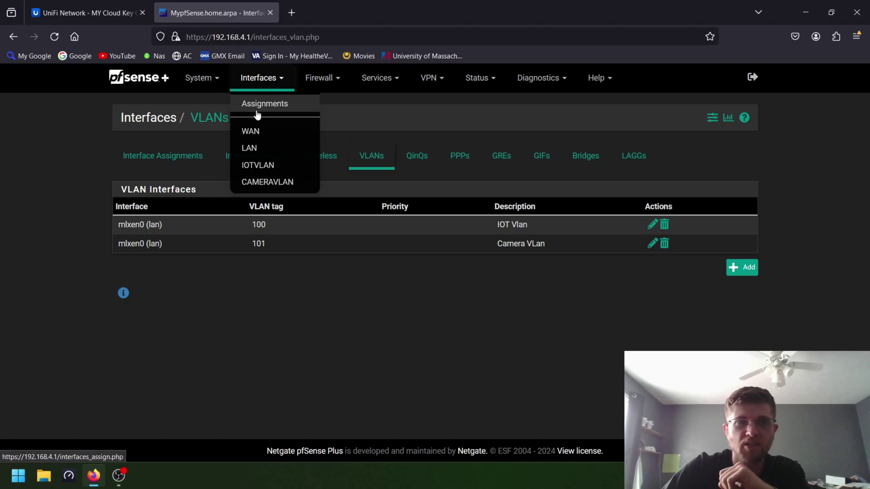
click(256, 105)
click(372, 158)
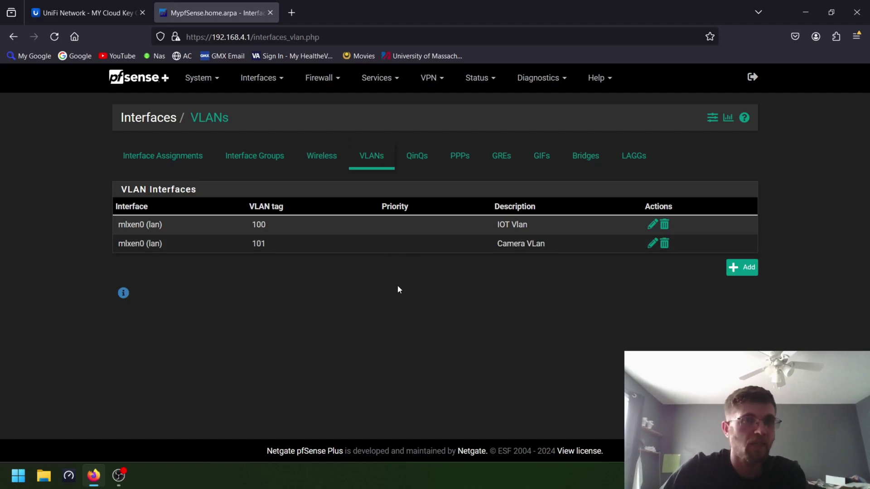
click(84, 13)
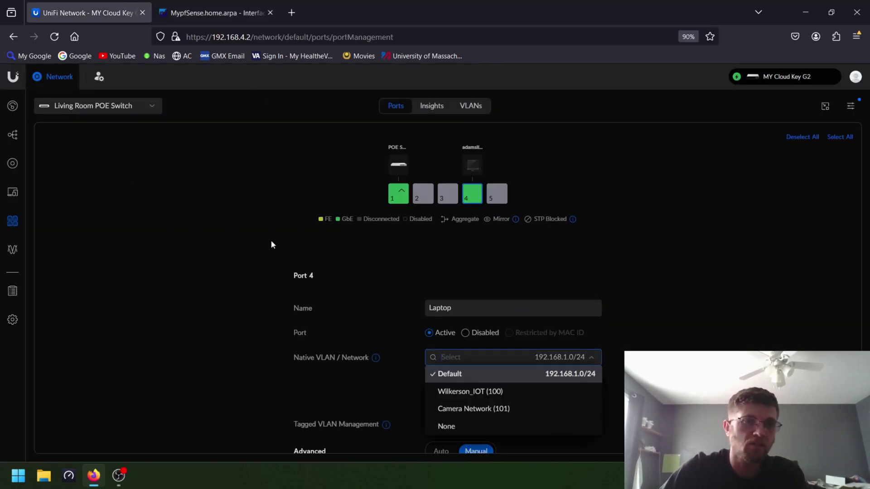
Review the Networks list: Wilkerson_IOT (100), Default (1) and Camera Network (101).
click(13, 319)
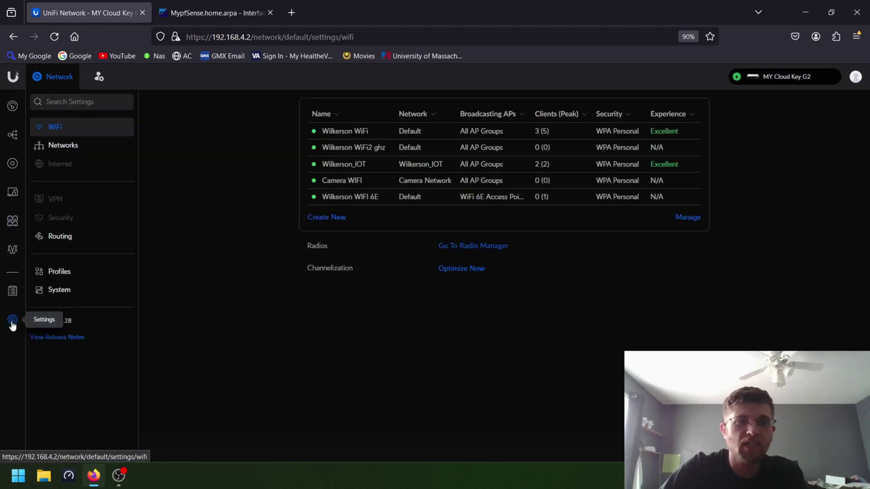
click(80, 149)
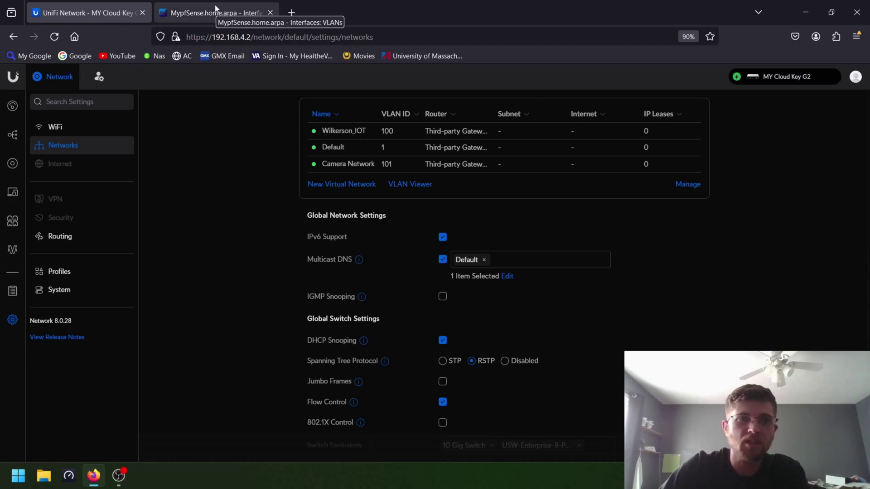
Reopen port 4 (Laptop) in the Living Room POE Switch's port manager.
click(12, 163)
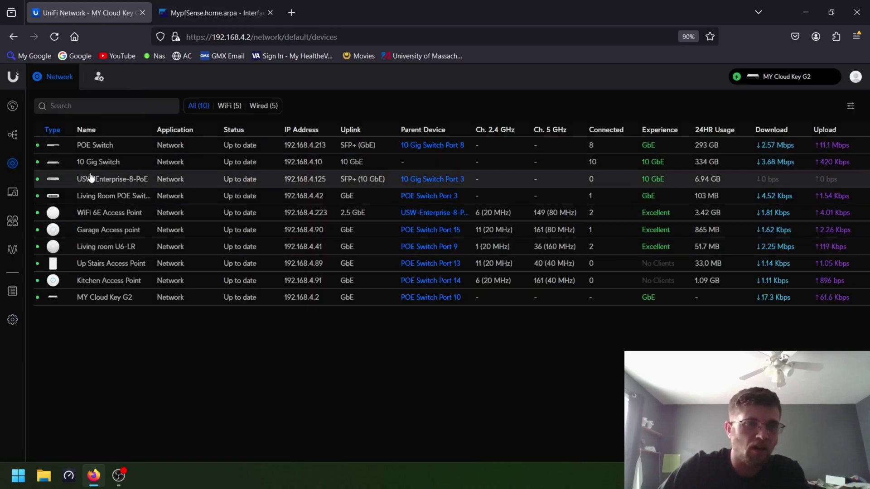
click(93, 195)
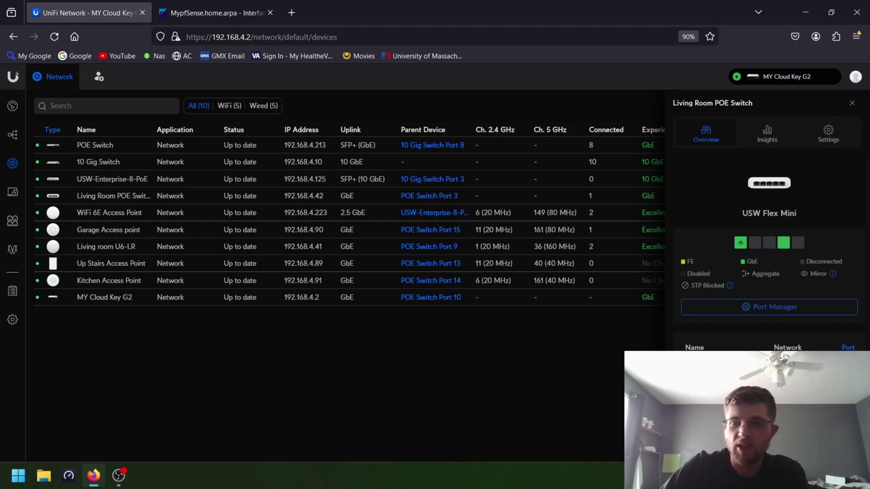
click(756, 312)
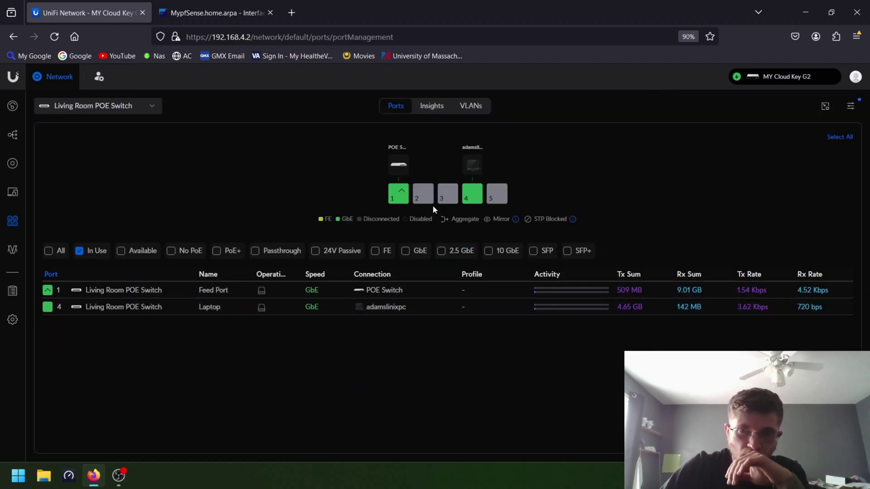
click(477, 198)
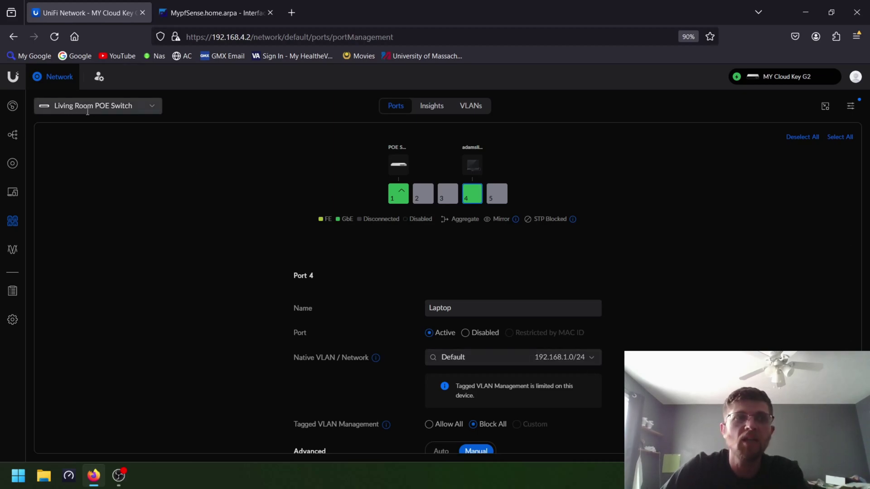
Open POE Switch port 3 and confirm Default stays its native network.
click(148, 107)
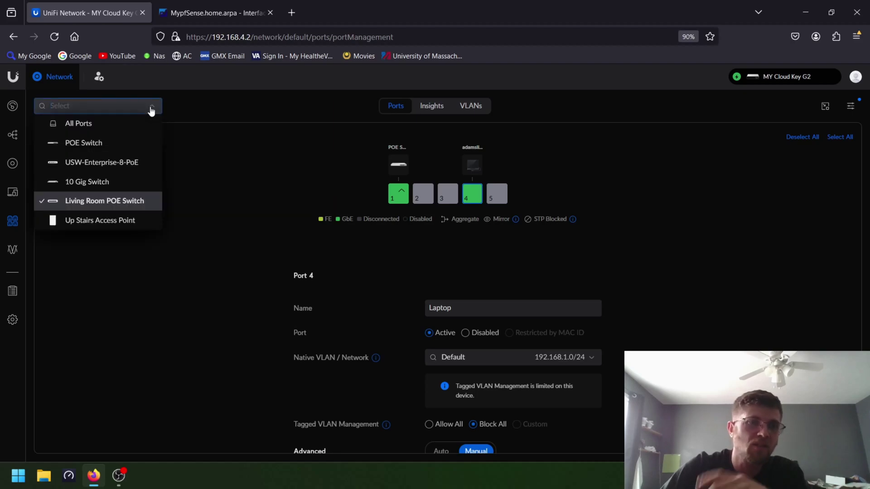
click(100, 143)
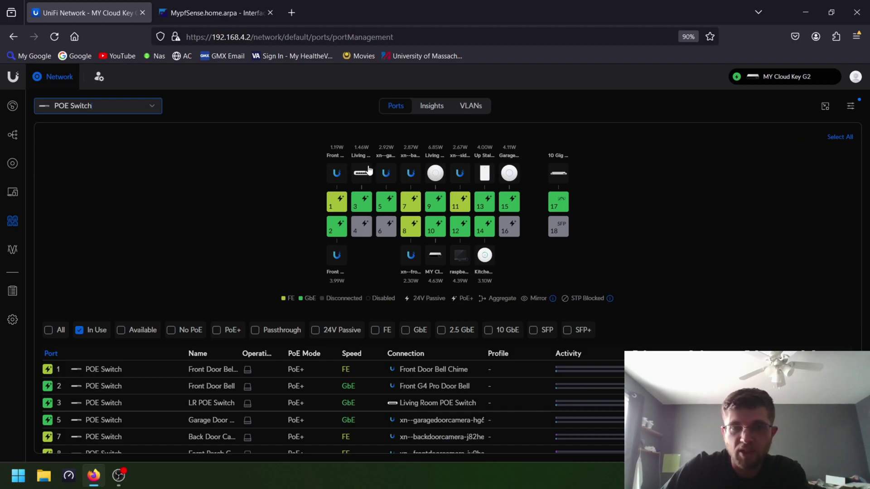
click(363, 206)
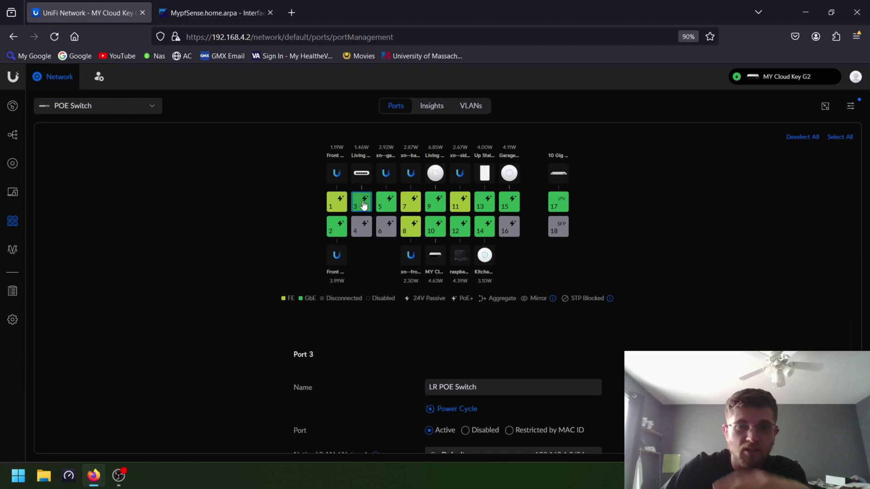
scroll(562, 417, down, 1)
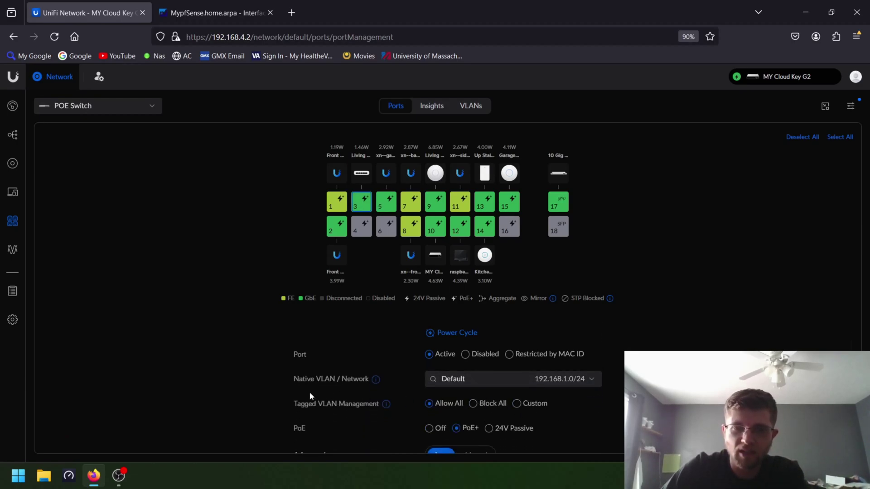
drag(293, 406, 381, 405)
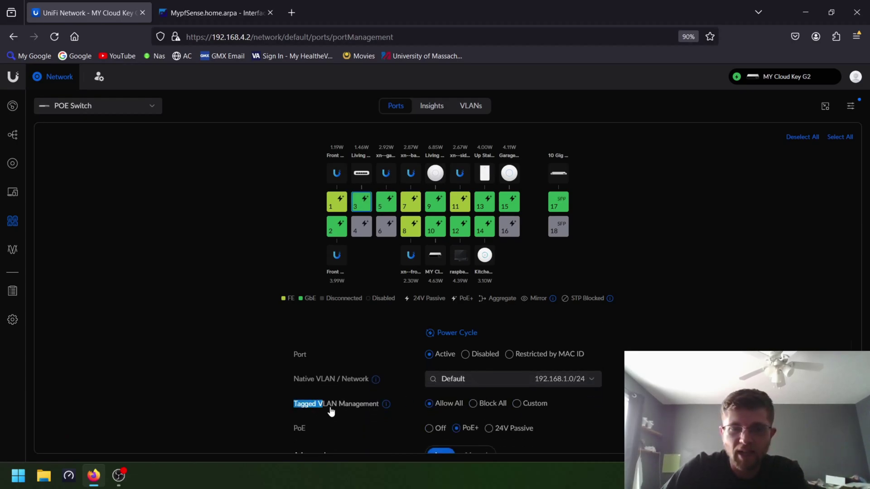
click(250, 368)
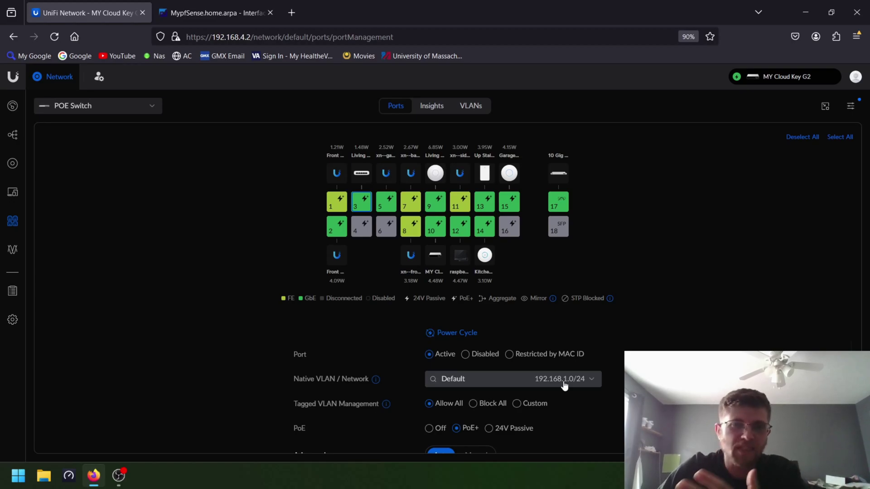
click(586, 388)
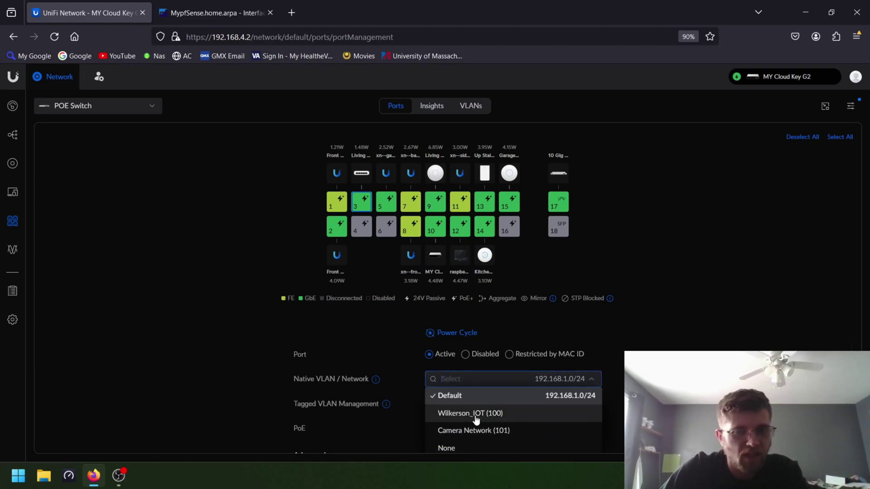
click(259, 386)
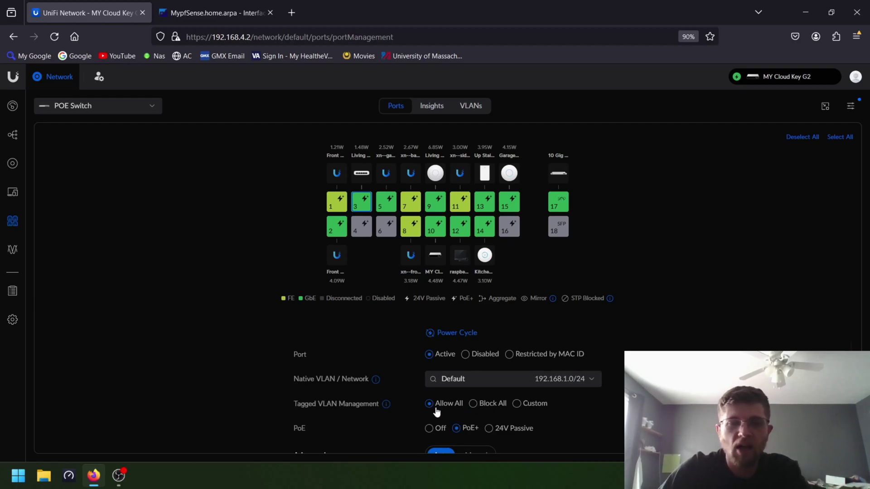
scroll(556, 401, down, 3)
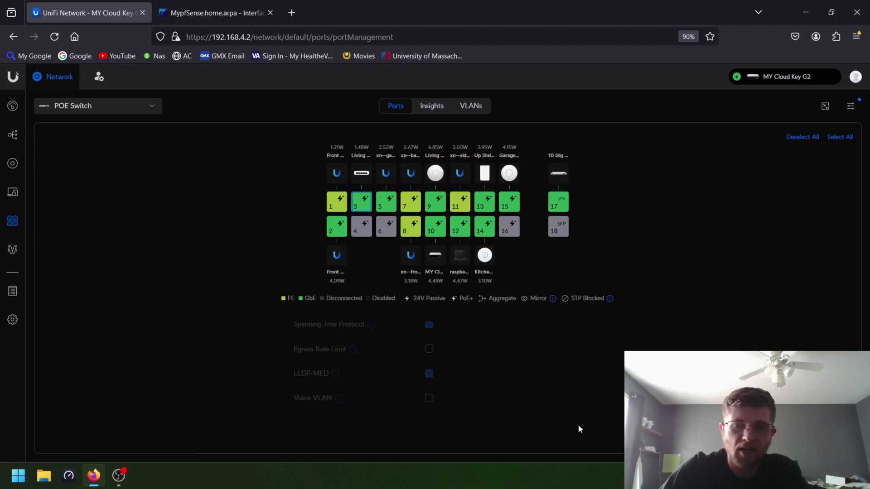
scroll(530, 408, up, 3)
Disable port 3, then set it back to Active.
click(484, 380)
scroll(543, 398, down, 5)
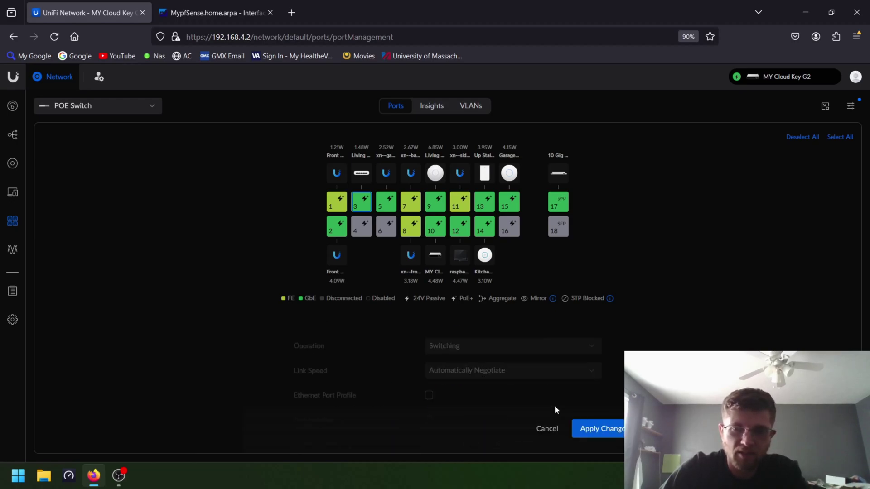
scroll(503, 396, up, 3)
scroll(484, 398, up, 3)
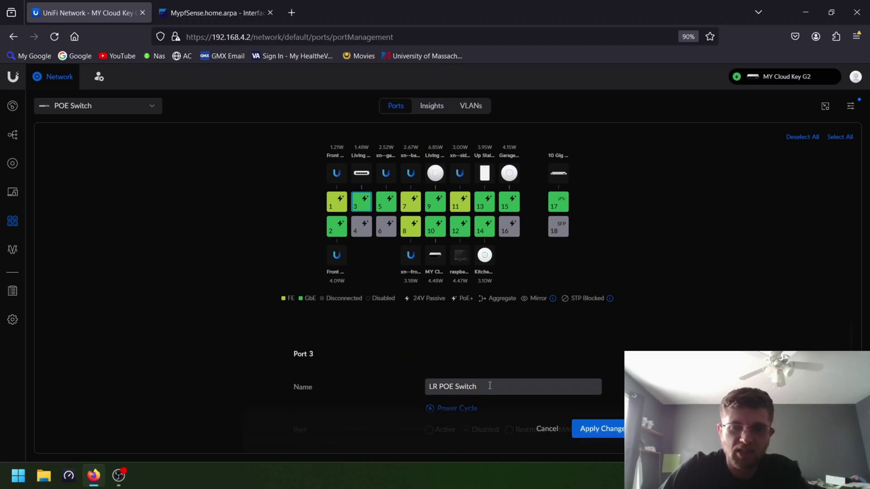
scroll(485, 366, down, 3)
scroll(485, 367, up, 1)
click(443, 358)
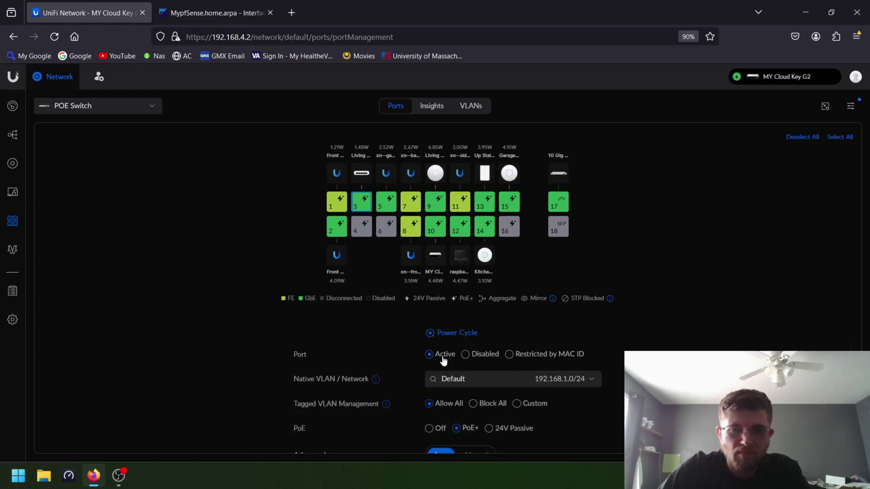
scroll(483, 360, down, 2)
Switch Tagged VLAN Management to Block All, then back to Allow All, keeping Default native.
click(479, 330)
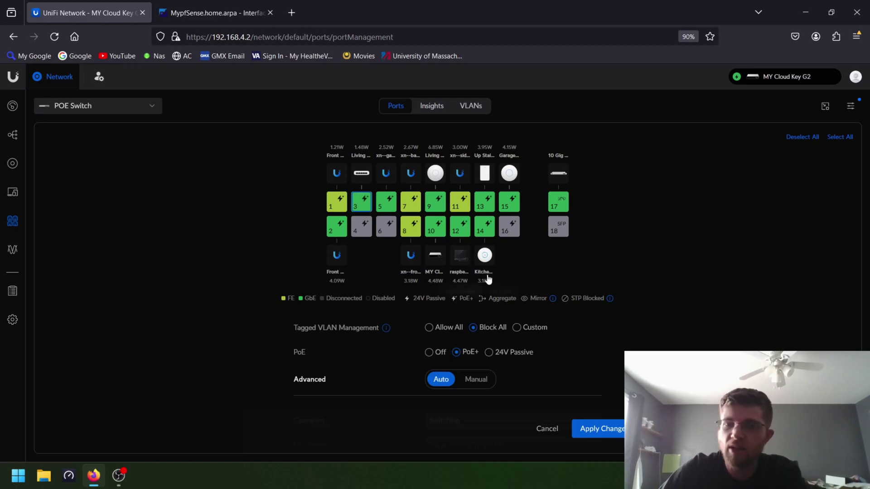
scroll(544, 321, down, 3)
scroll(539, 340, up, 3)
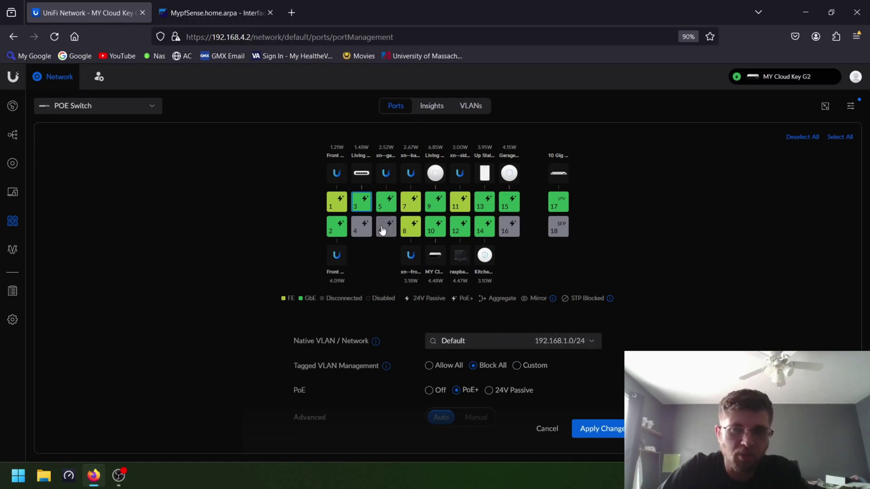
click(503, 339)
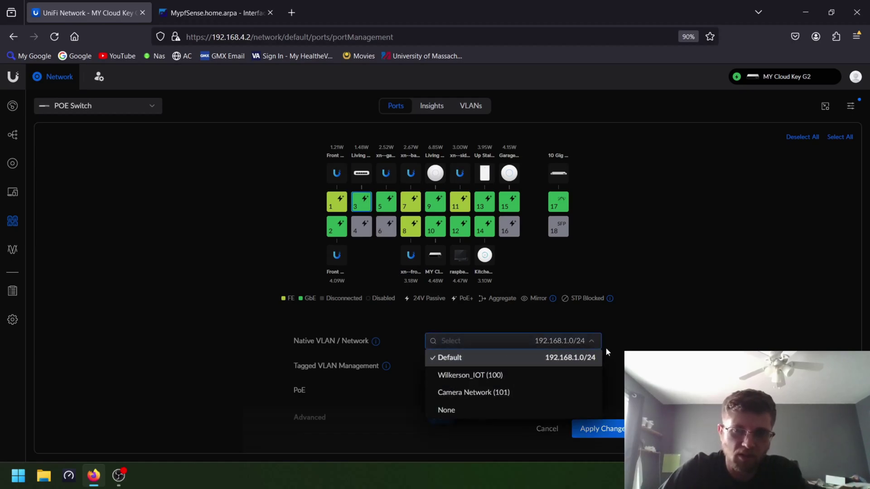
click(649, 348)
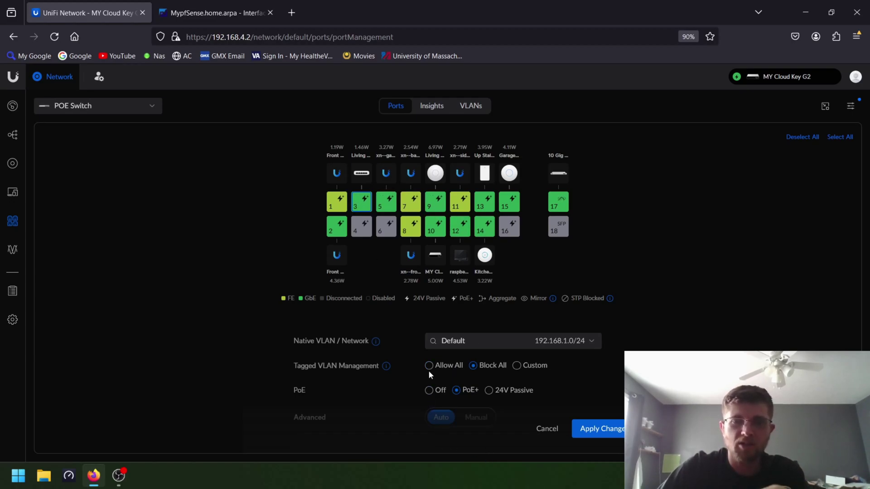
drag(291, 367, 379, 373)
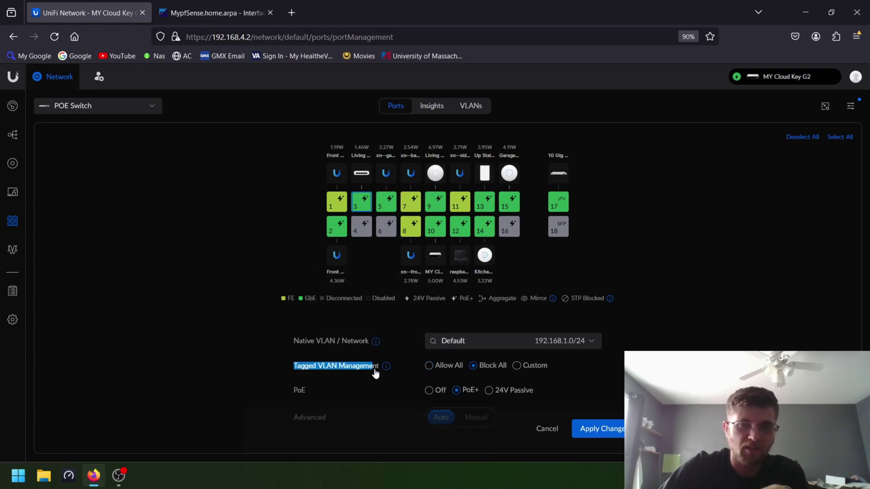
click(428, 365)
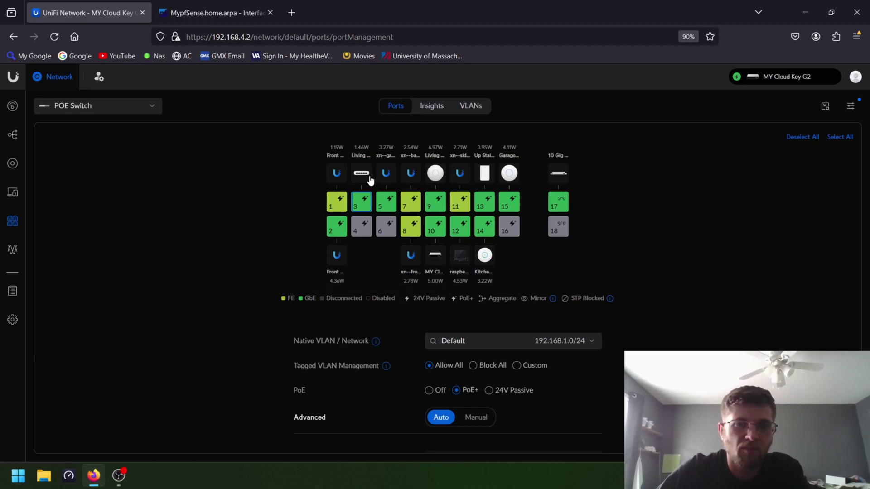
Put Living Room POE Switch port 2 (LR Smart tv) on native network Wilkerson_IOT (100).
click(102, 107)
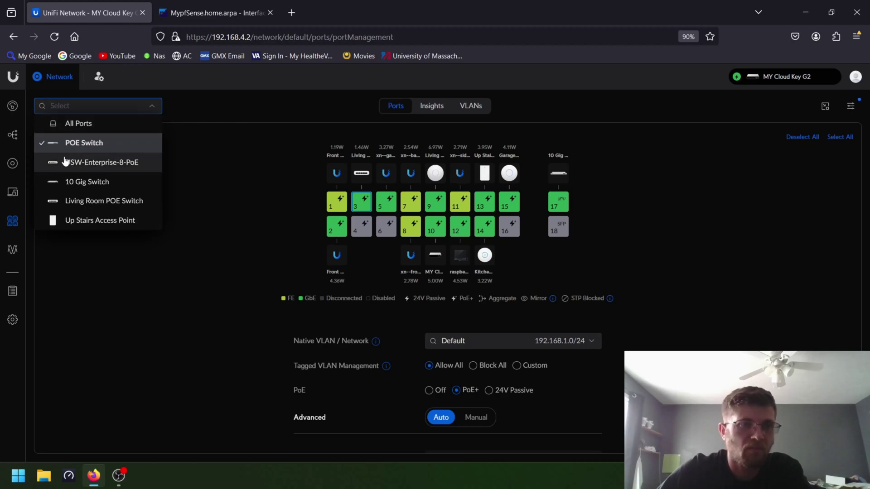
click(88, 202)
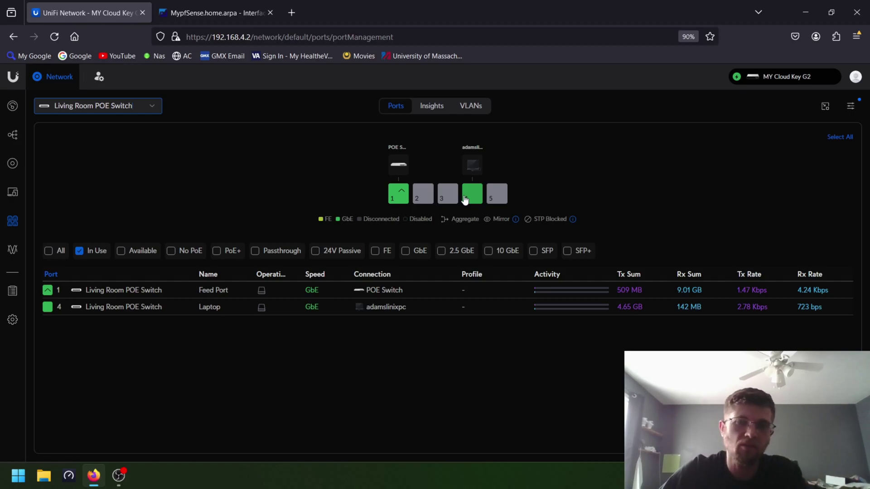
click(423, 199)
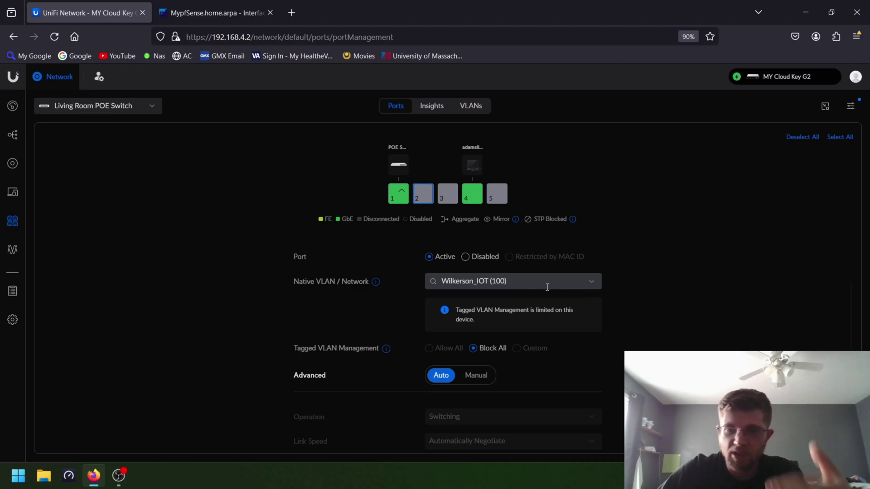
click(503, 286)
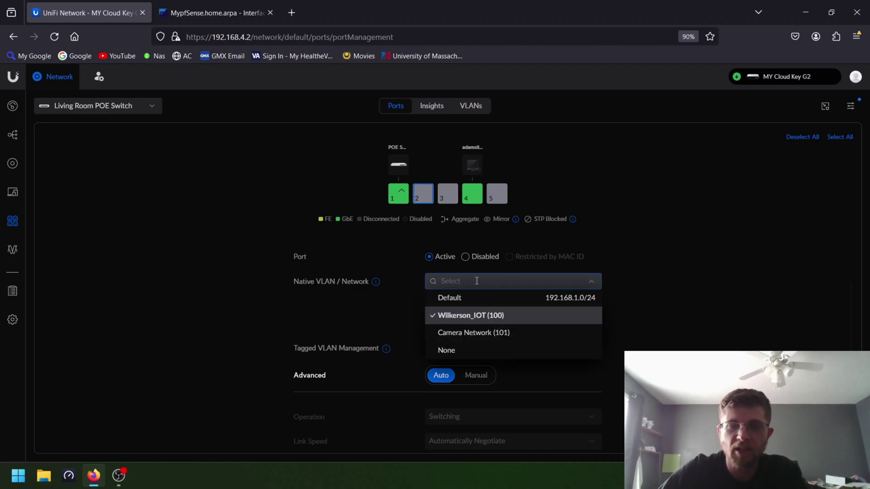
click(208, 257)
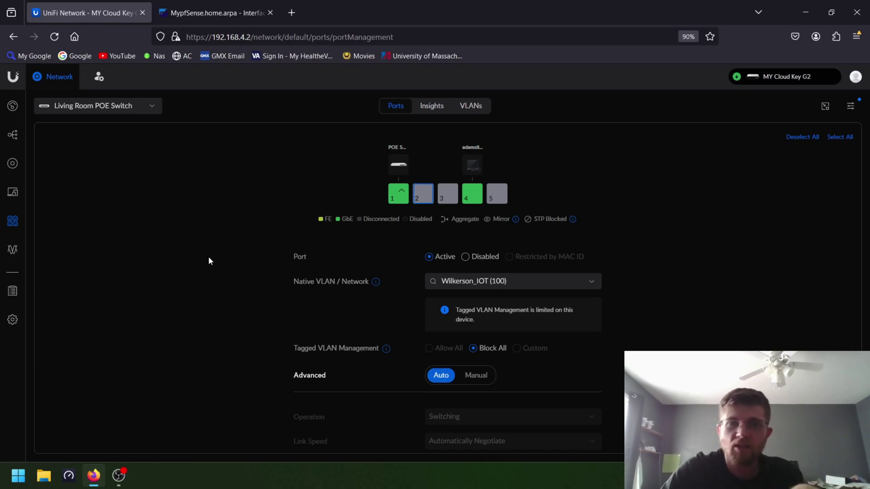
In pfSense, review the IOTVLAN firewall rules, then the CAMERAVLAN rules.
click(209, 7)
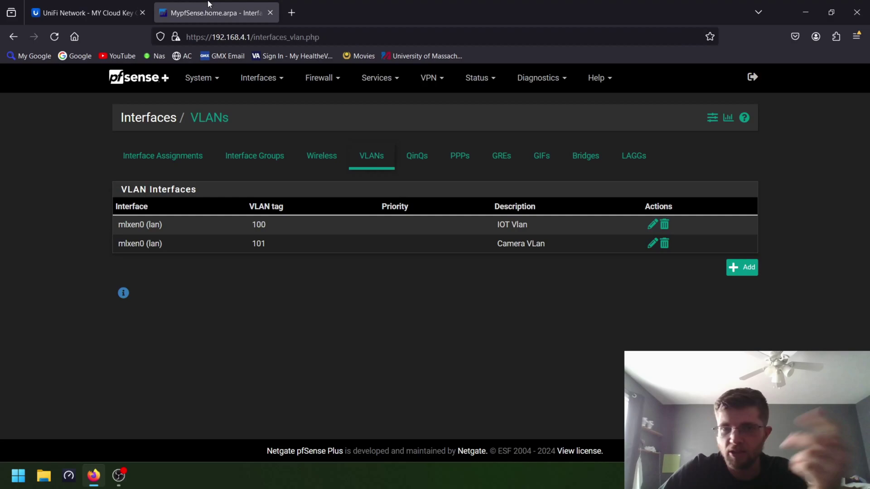
click(309, 81)
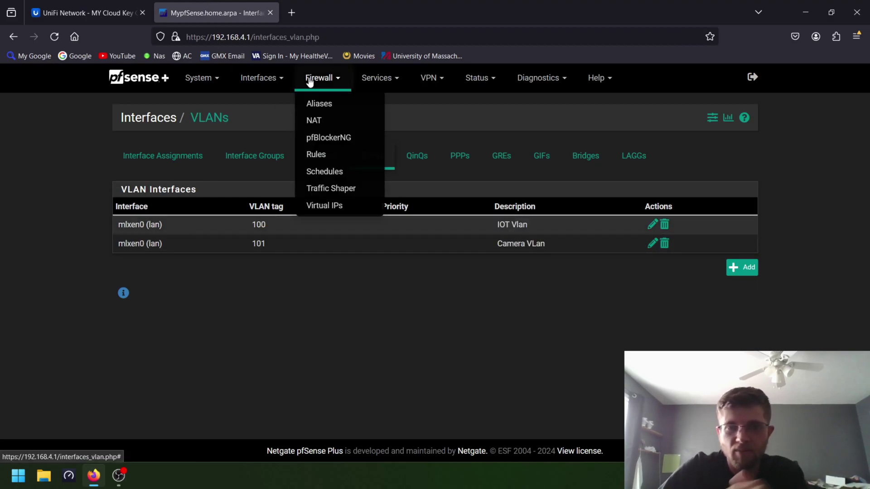
click(326, 159)
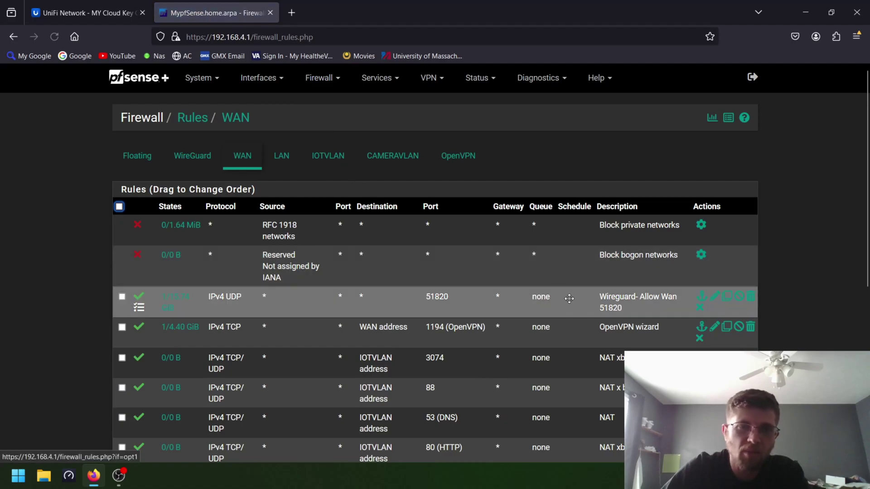
click(325, 162)
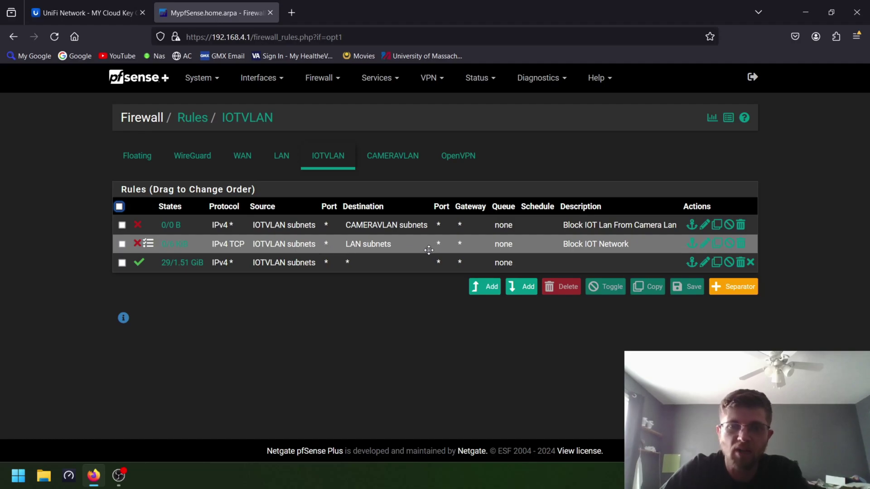
click(408, 162)
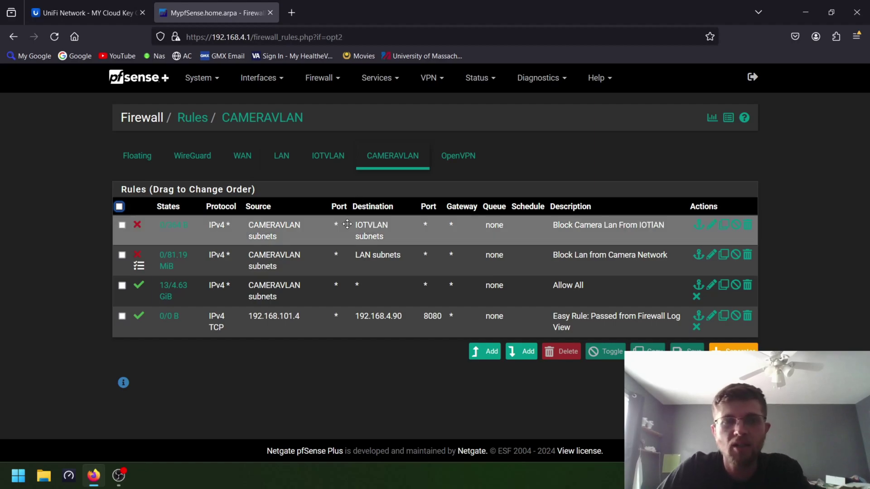
Back in UniFi, recheck port 2's network options, then reopen POE Switch port 3 settings.
key(ctrl+Tab)
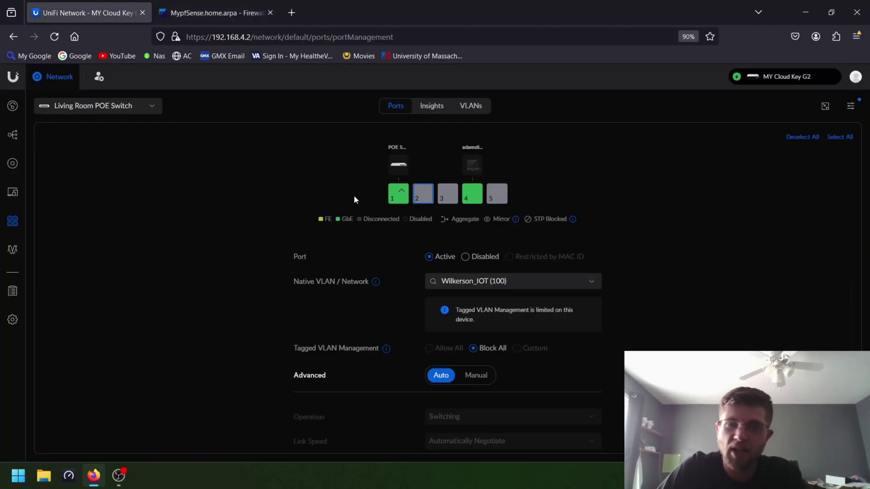
click(594, 284)
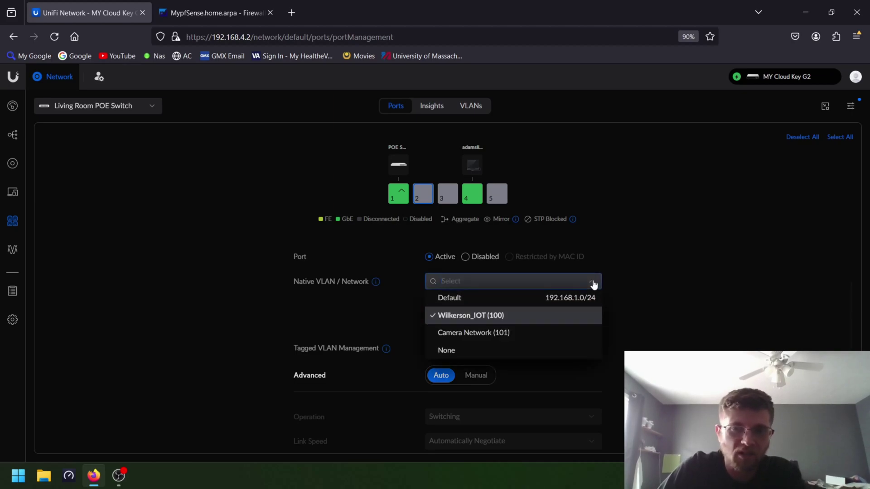
click(12, 163)
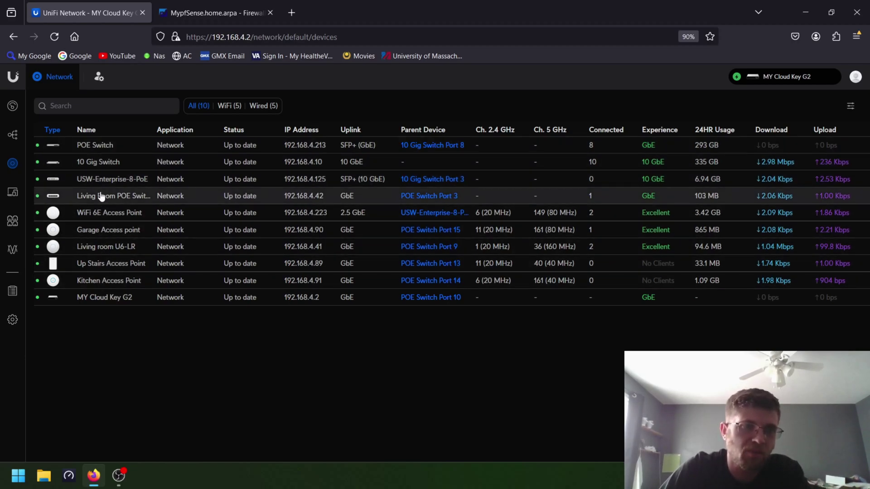
click(97, 146)
click(807, 327)
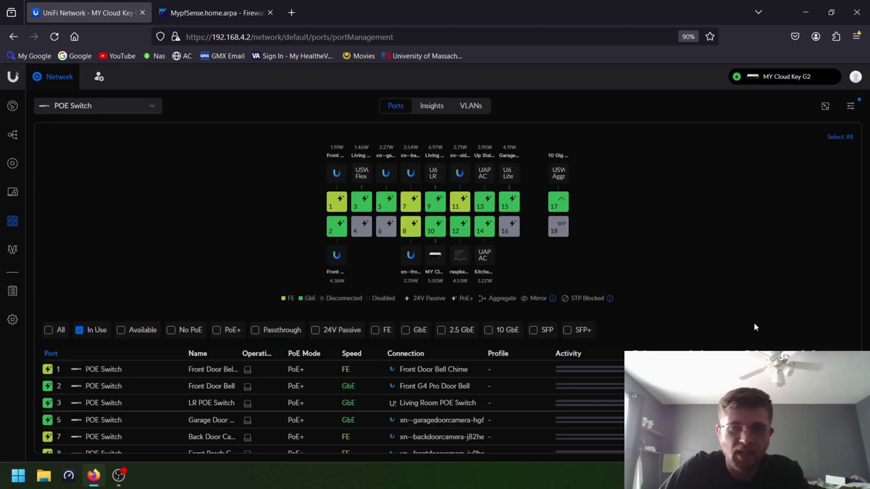
click(369, 208)
scroll(549, 352, down, 3)
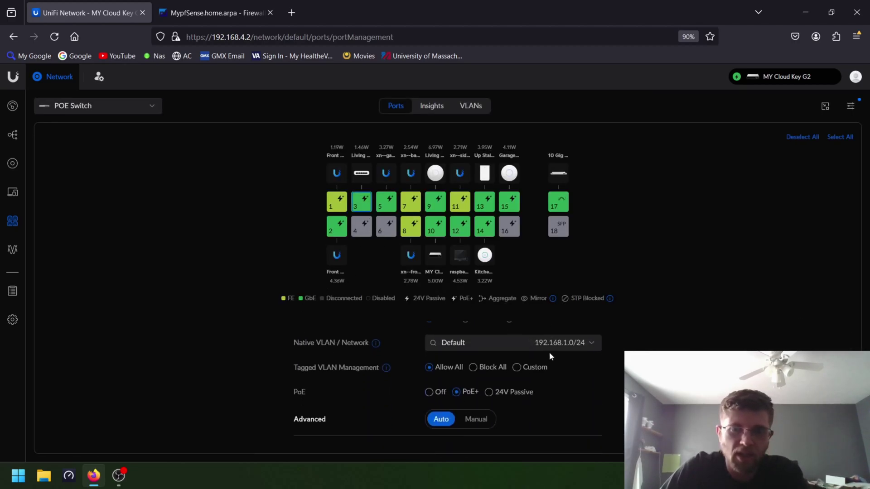